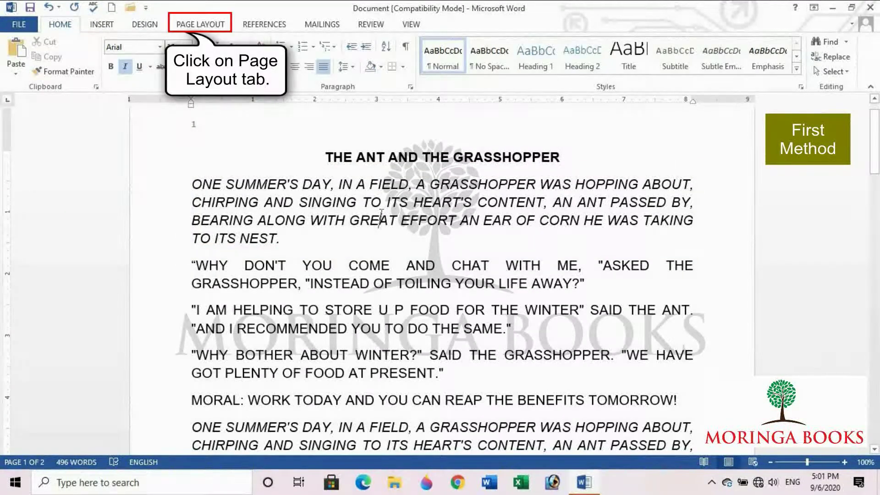
Set the left indent to 2" and the right indent to 0.5" for the first italic paragraph below the title
click(213, 23)
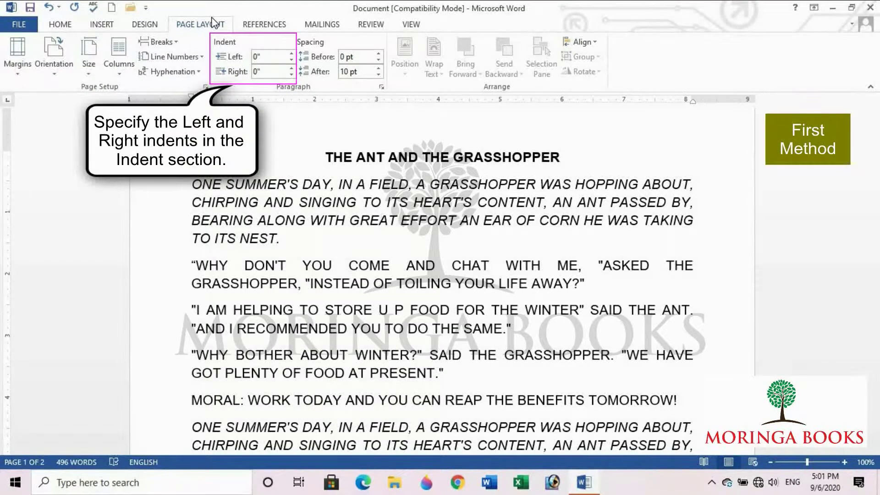
click(256, 57)
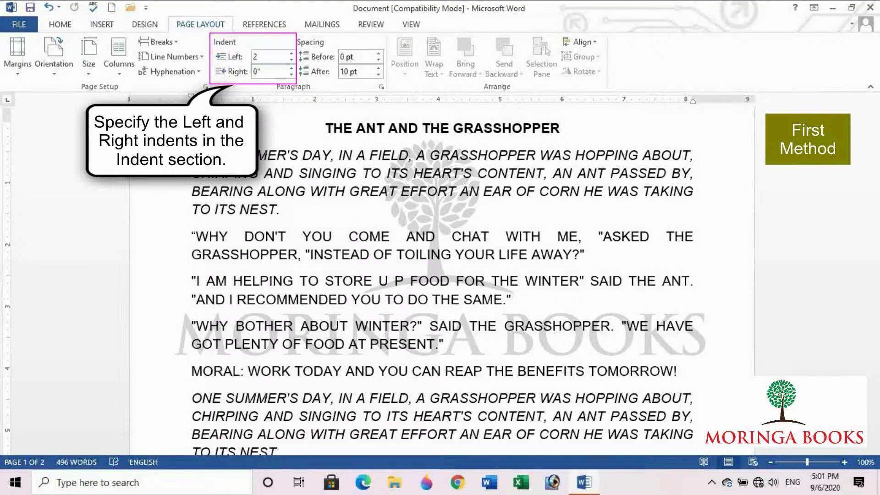
click(256, 72)
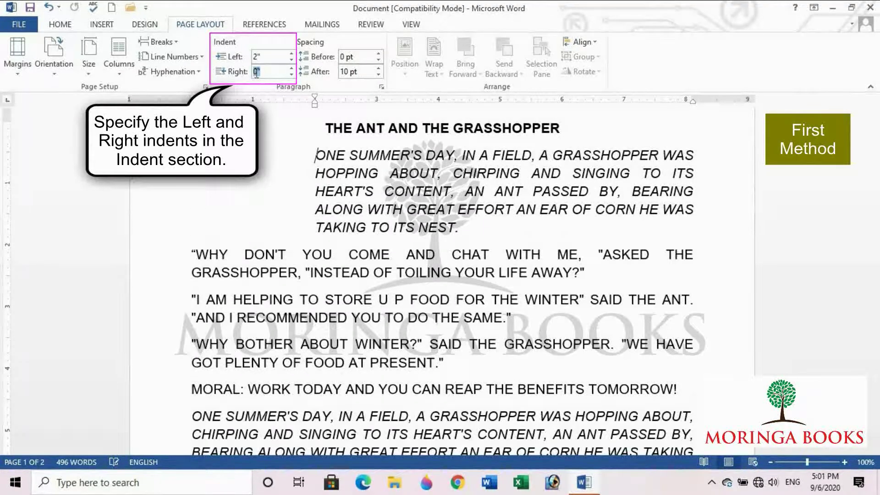
text(0.)
text(2)
key(BackSpace)
text(5)
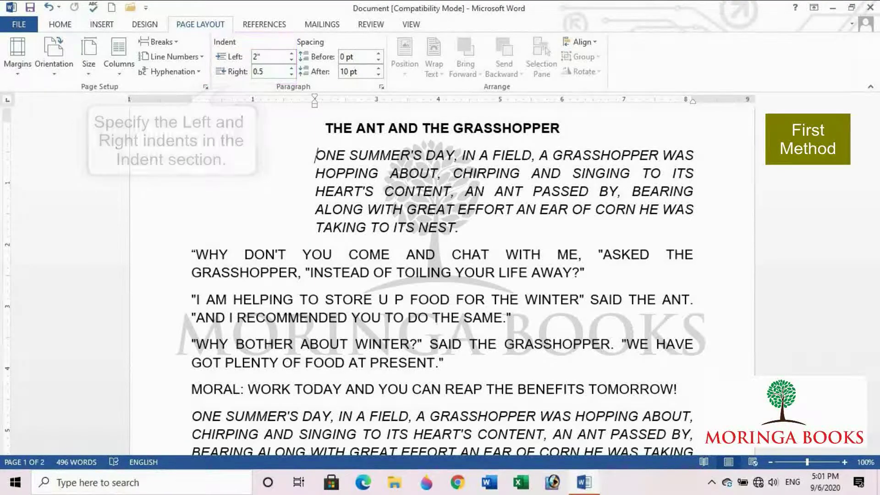
key(Return)
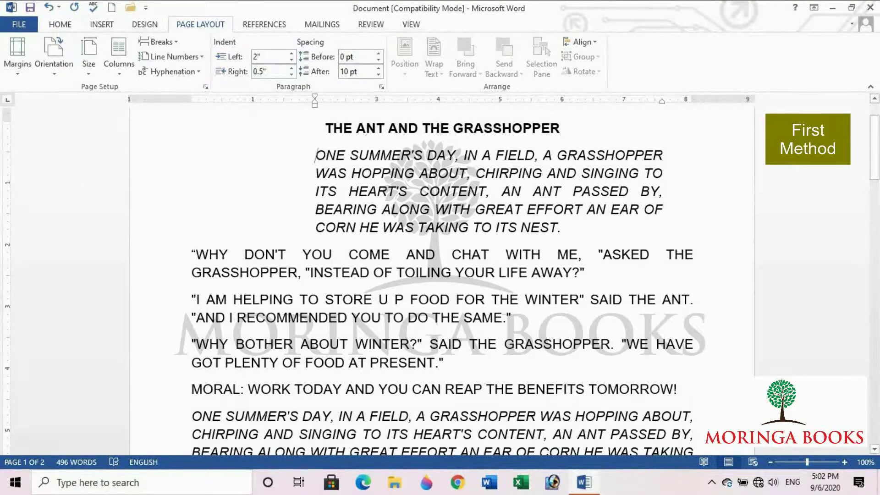
Reduce the left indent of the first italic paragraph stepwise to 0.4"
click(292, 66)
click(292, 67)
click(291, 67)
click(291, 66)
click(291, 66)
click(291, 67)
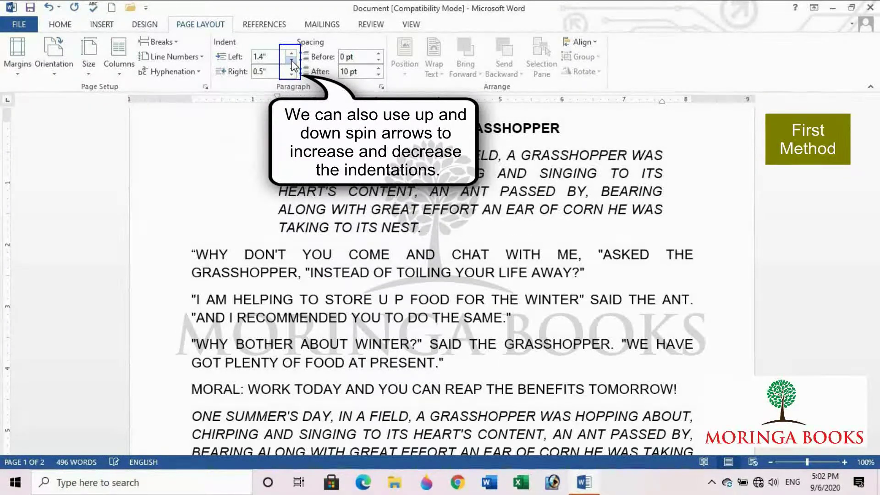
click(291, 64)
click(291, 64)
click(291, 64)
click(292, 64)
click(292, 64)
click(292, 65)
click(292, 64)
click(291, 64)
click(291, 64)
click(291, 64)
Increase the right indent of the first italic paragraph stepwise to 1.2"
click(292, 69)
click(291, 69)
click(291, 68)
click(291, 69)
click(291, 69)
click(291, 69)
click(291, 68)
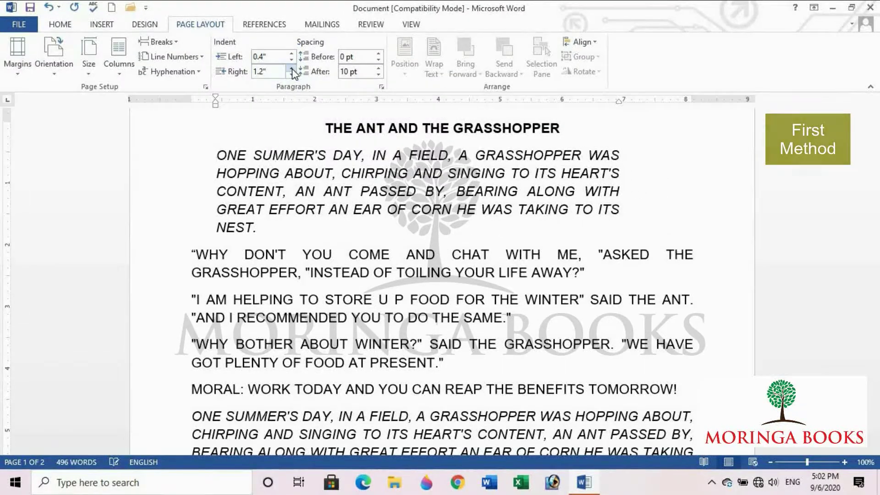
Reduce the right indent of the first italic paragraph stepwise to 0.5"
click(292, 74)
click(291, 74)
click(292, 74)
click(292, 74)
click(292, 74)
click(291, 74)
click(292, 74)
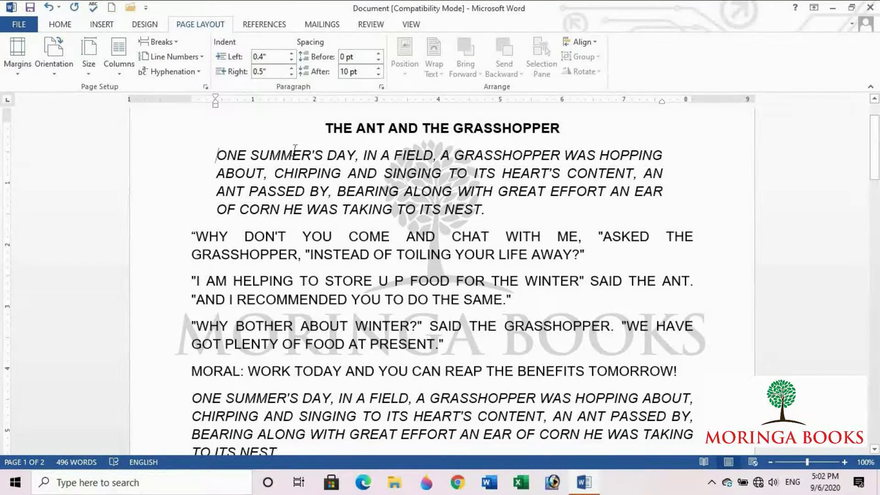
Increase the indent of the first "WHY DON'T YOU COME AND CHAT WITH ME" paragraph to 1.5" on the ruler, one level at a time
click(277, 246)
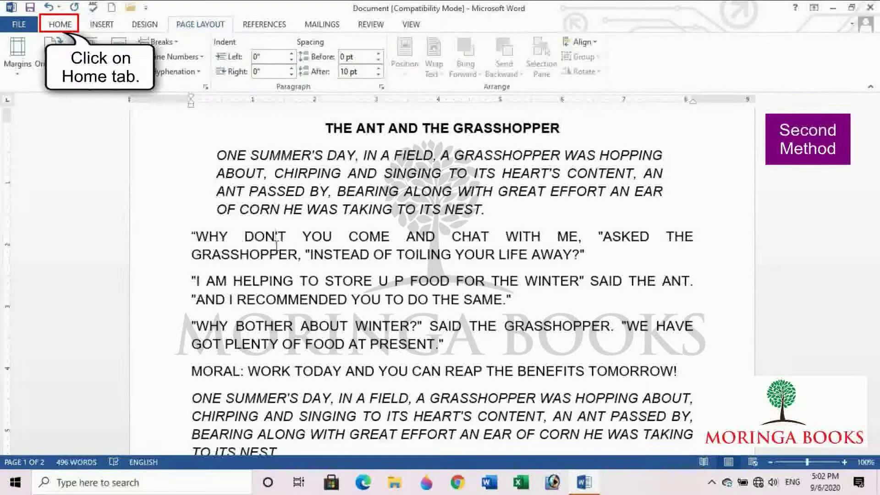
click(61, 25)
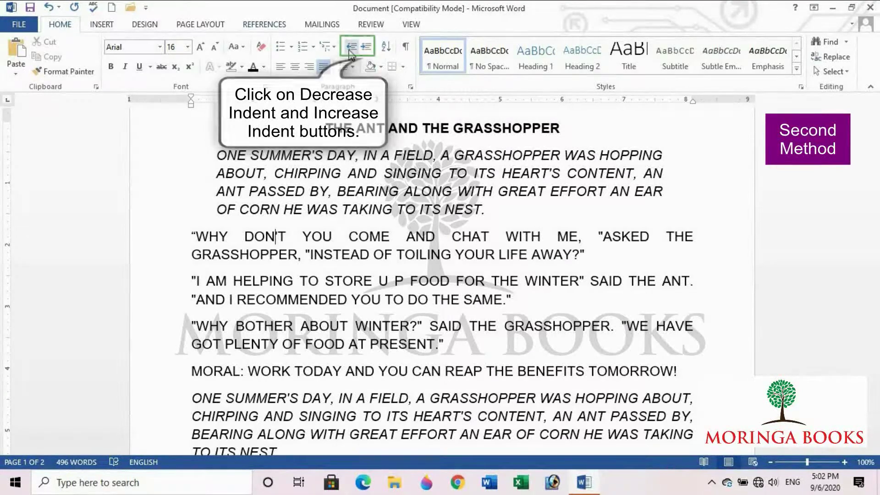
click(366, 48)
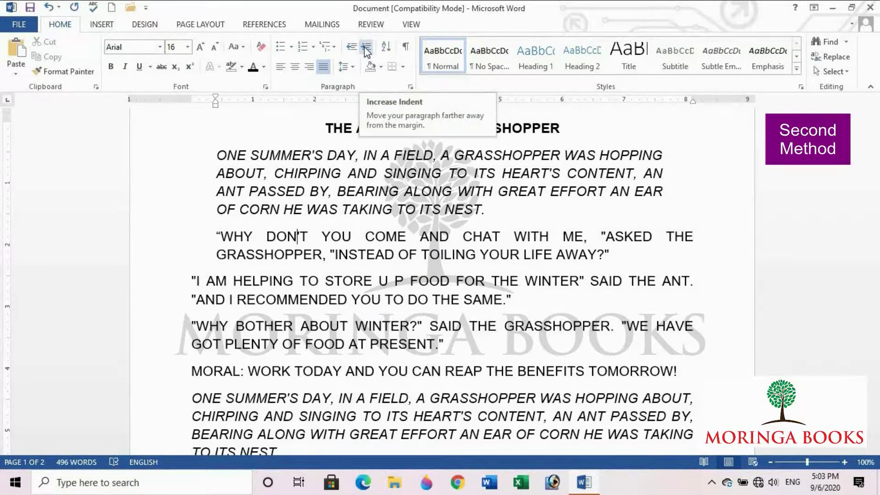
click(366, 48)
click(367, 47)
click(366, 47)
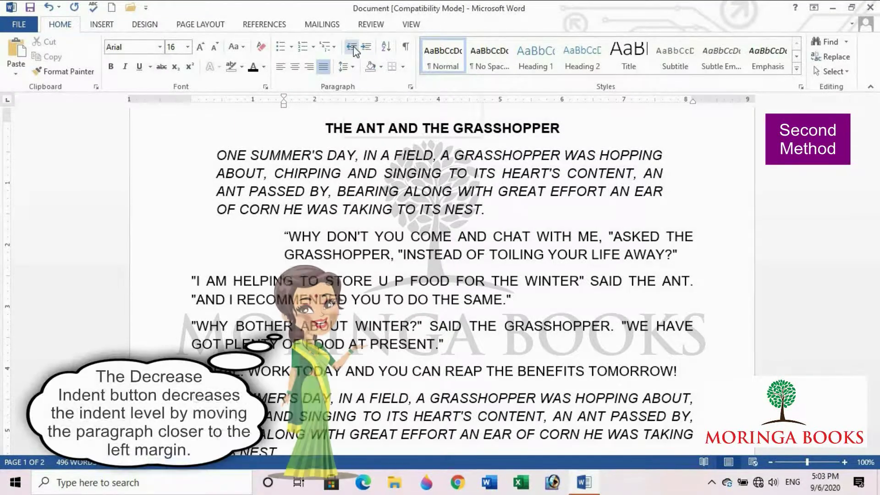
Decrease the indent of the "WHY DON'T YOU COME" paragraph by three levels and increase it again to 1.5" on the ruler
click(352, 48)
click(352, 47)
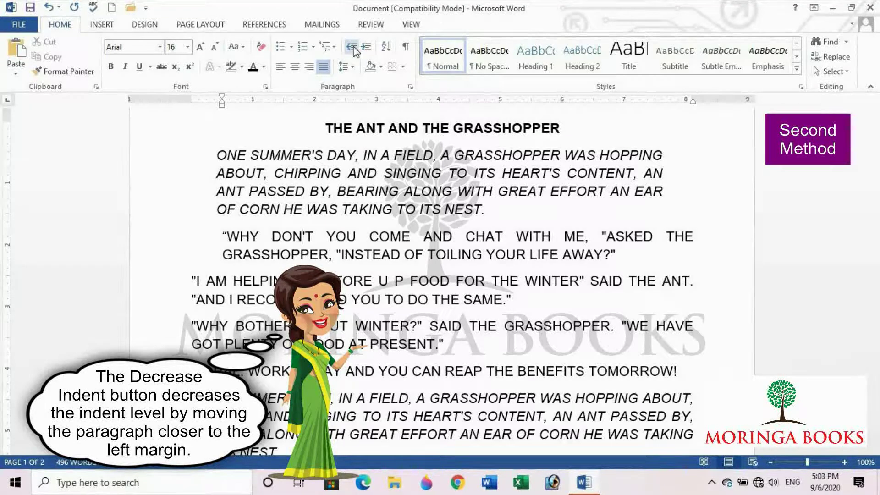
click(352, 48)
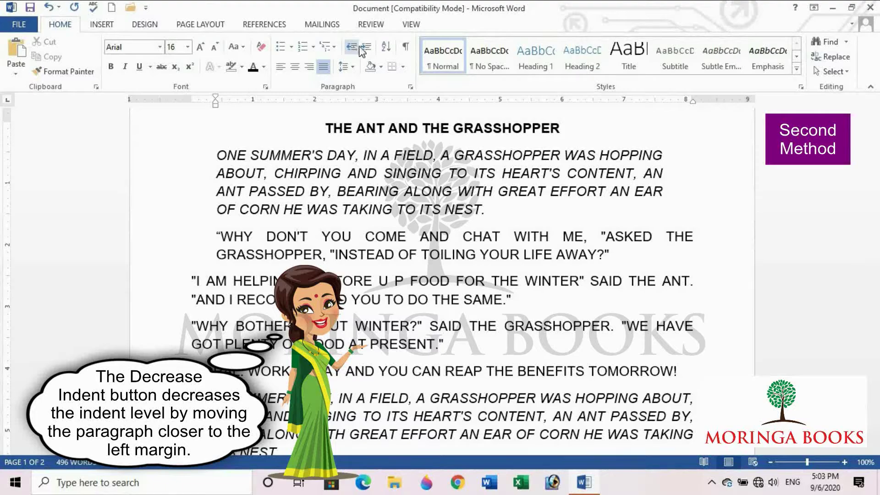
click(367, 47)
click(367, 47)
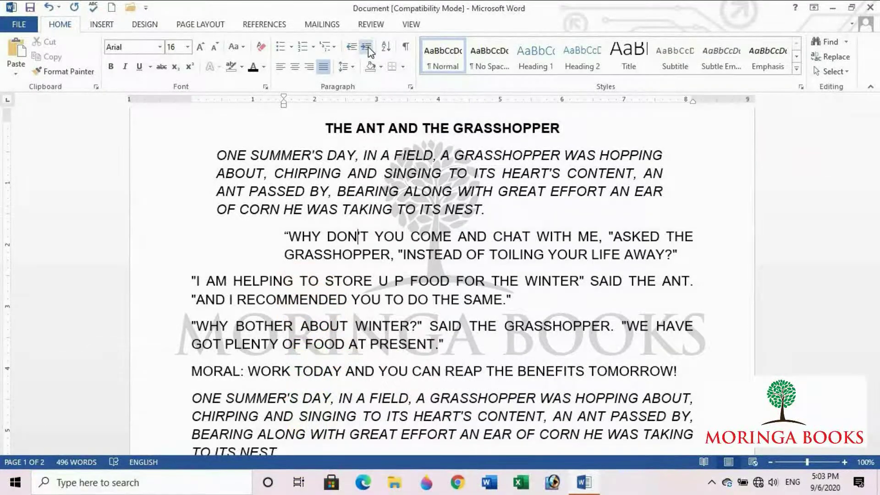
Move the first-line indent marker on the ruler to about 0.45" for the first "I AM HELPING TO STORE" paragraph
click(296, 282)
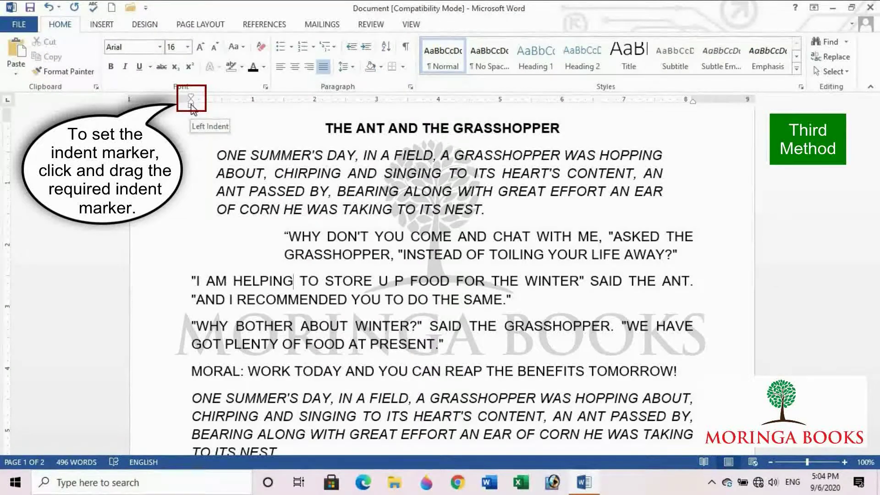
drag(190, 97, 218, 98)
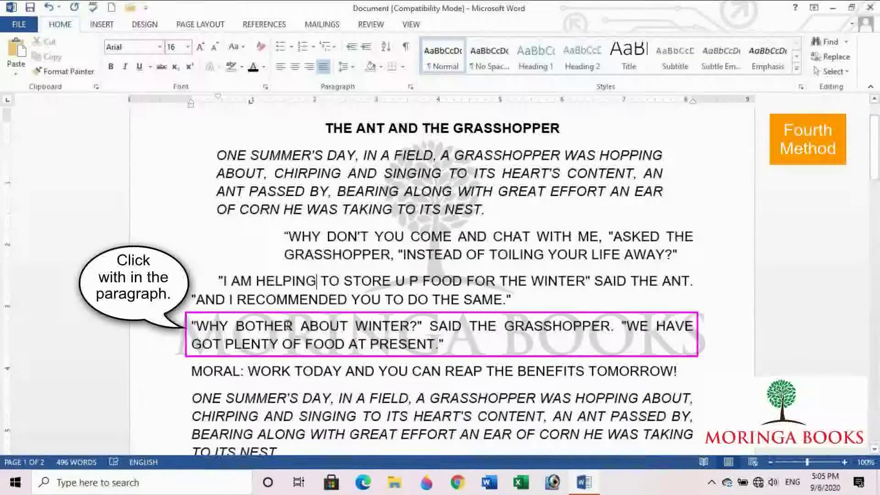
In the Paragraph settings of the first "WHY BOTHER ABOUT WINTER?" paragraph, set the left indentation to 0.4" and the right to -0.5"
click(287, 325)
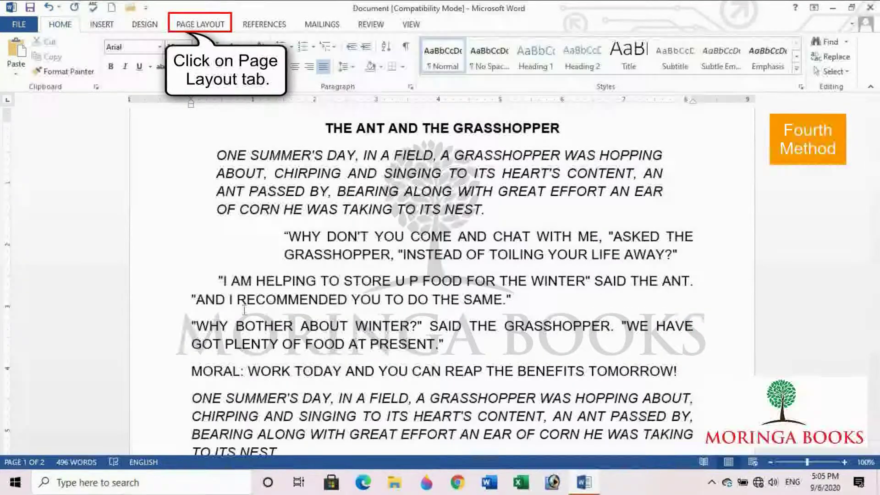
click(203, 26)
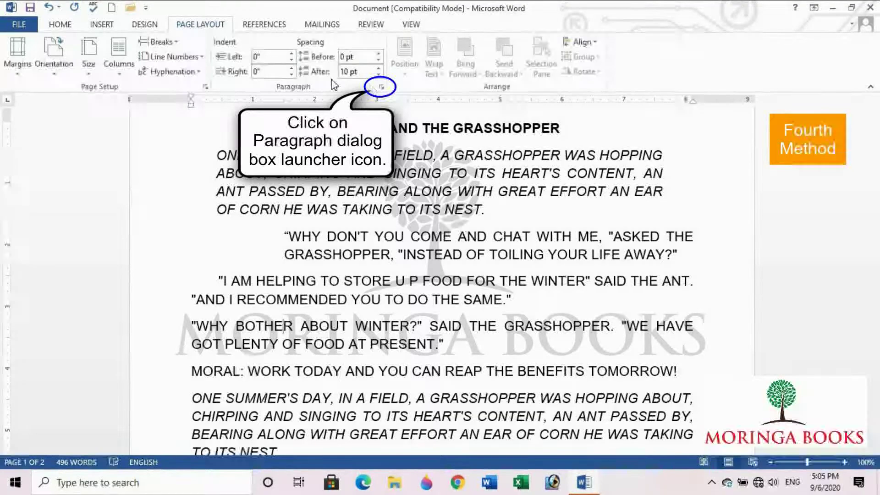
click(382, 86)
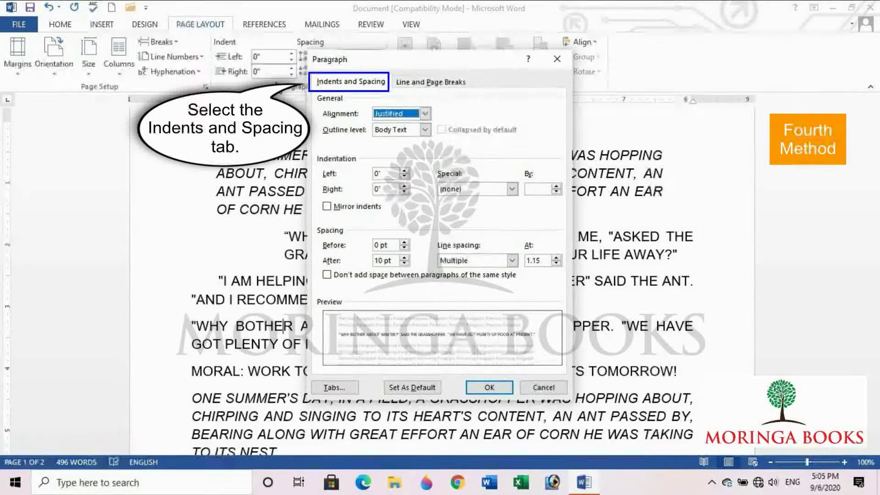
click(403, 171)
click(404, 171)
click(404, 171)
click(404, 171)
click(404, 192)
click(403, 191)
click(404, 191)
click(404, 192)
click(403, 191)
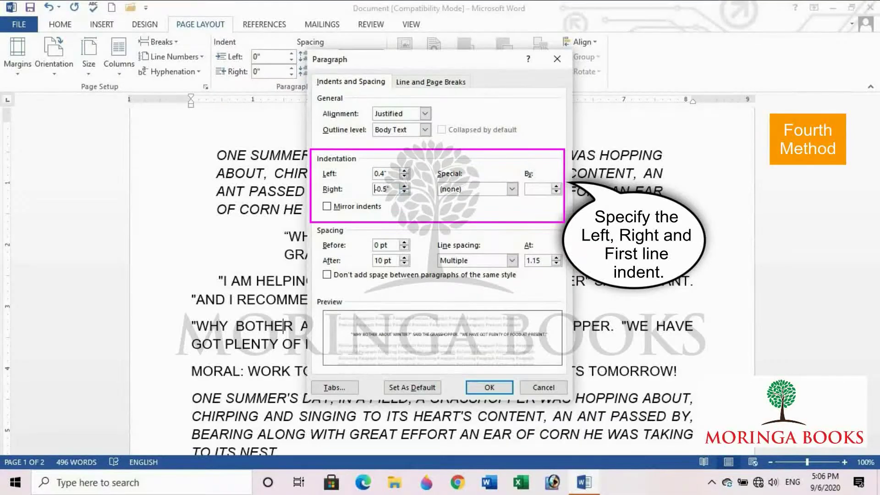
Choose a First line special indentation of 0.5" for the "WHY BOTHER ABOUT WINTER?" paragraph and apply the Paragraph settings
click(511, 189)
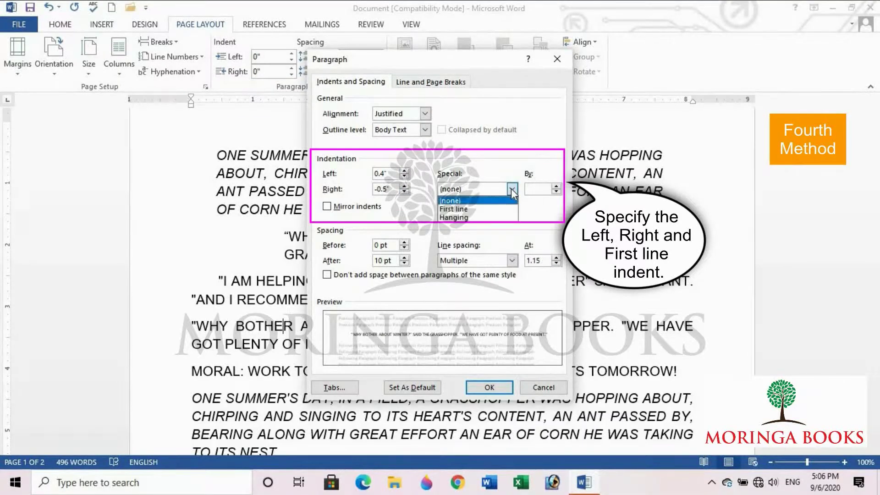
click(488, 208)
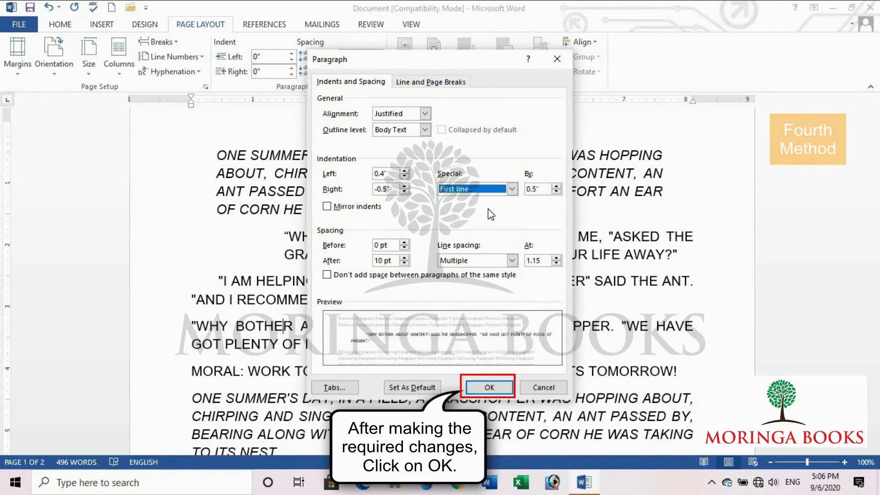
click(497, 386)
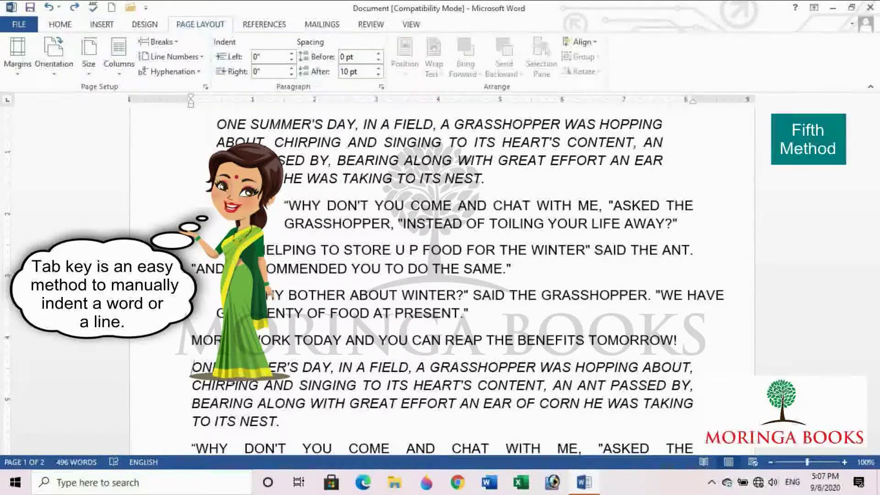
Indent the first line of the second "WHY DON'T YOU COME AND CHAT WITH ME" paragraph by one tab, to 0.5"
scroll(192, 361, down, 2)
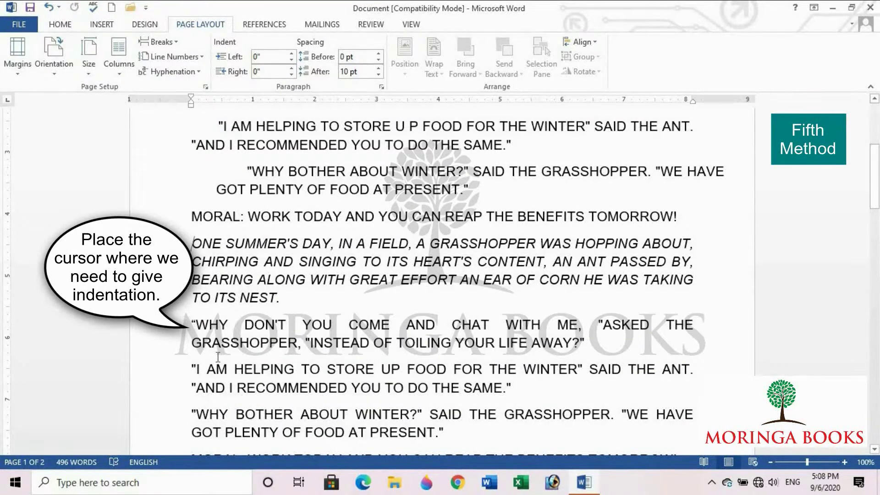
click(190, 323)
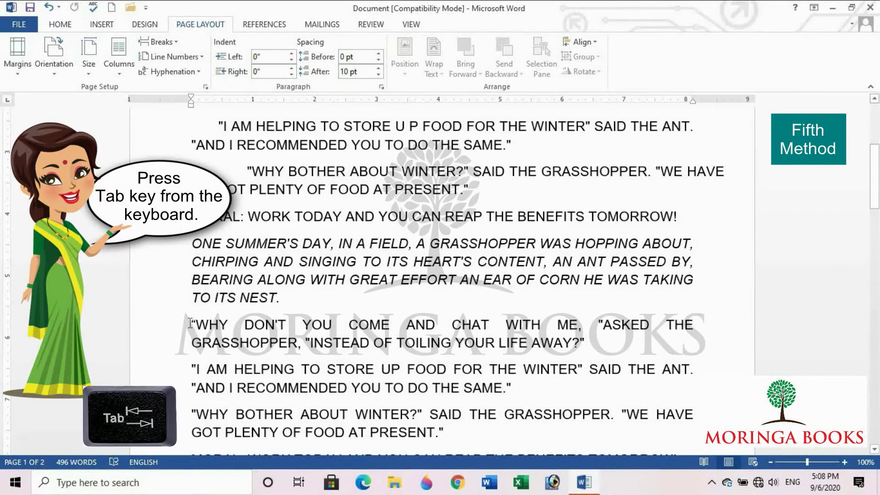
key(Tab)
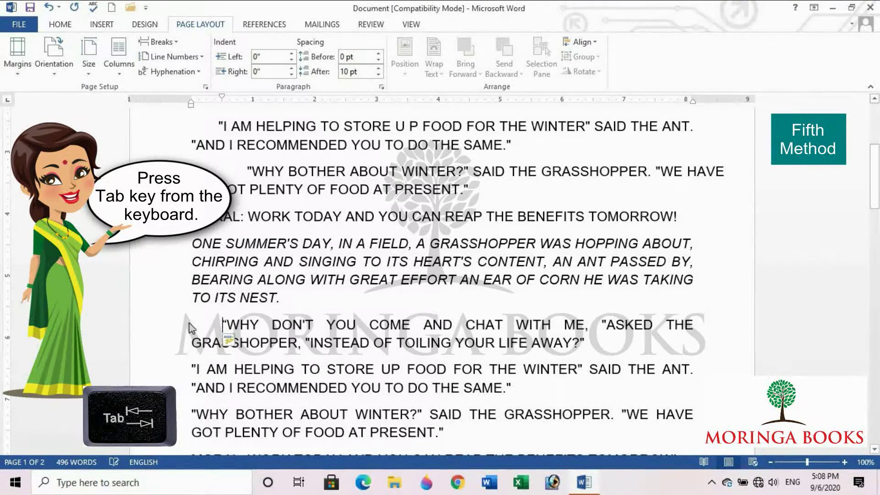